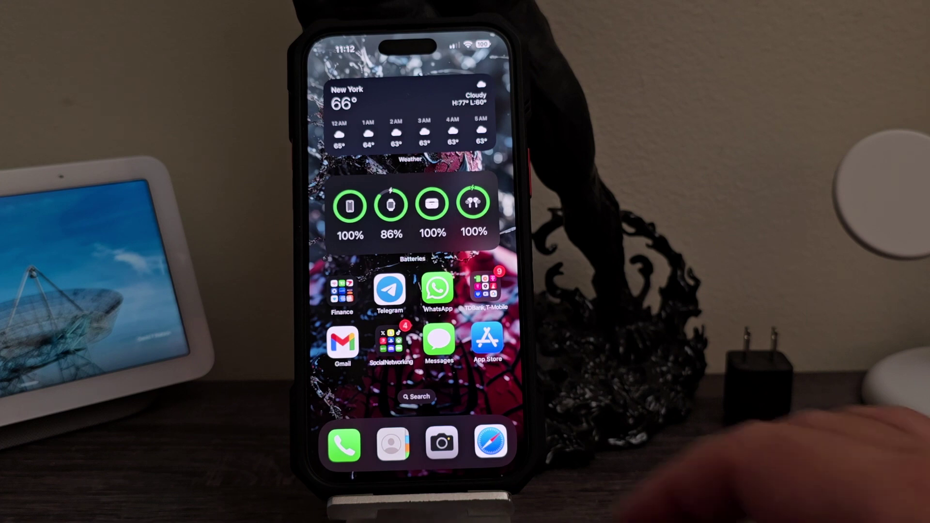
Confirm General > About lists iOS Version 17.7, then return to the General list
drag(446, 332, 343, 342)
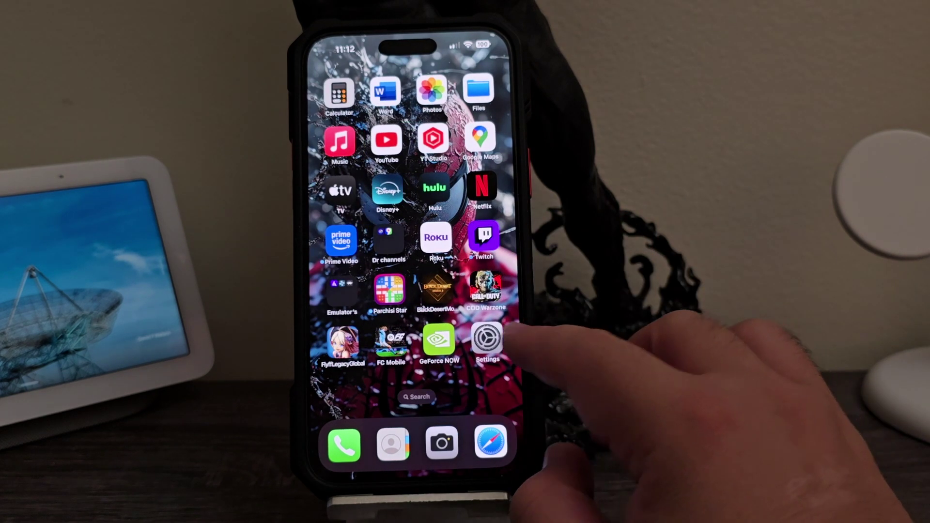
click(487, 340)
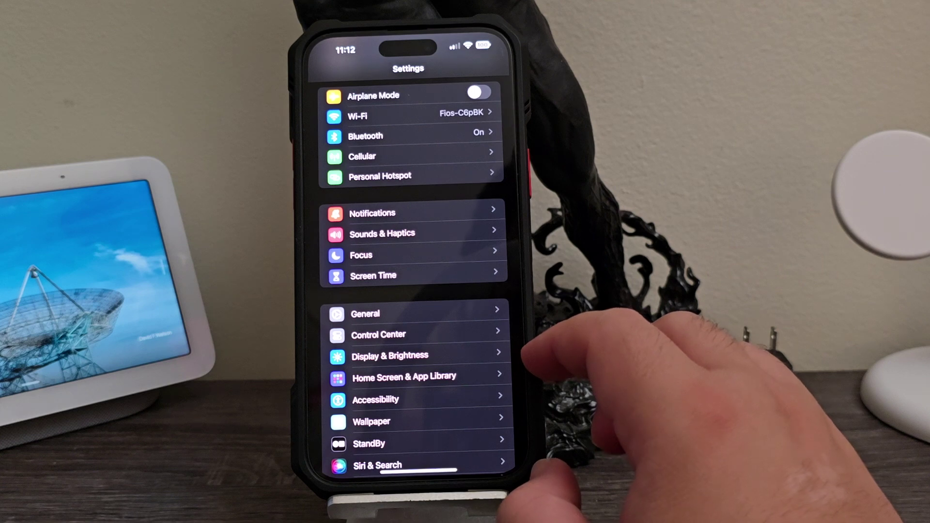
click(436, 313)
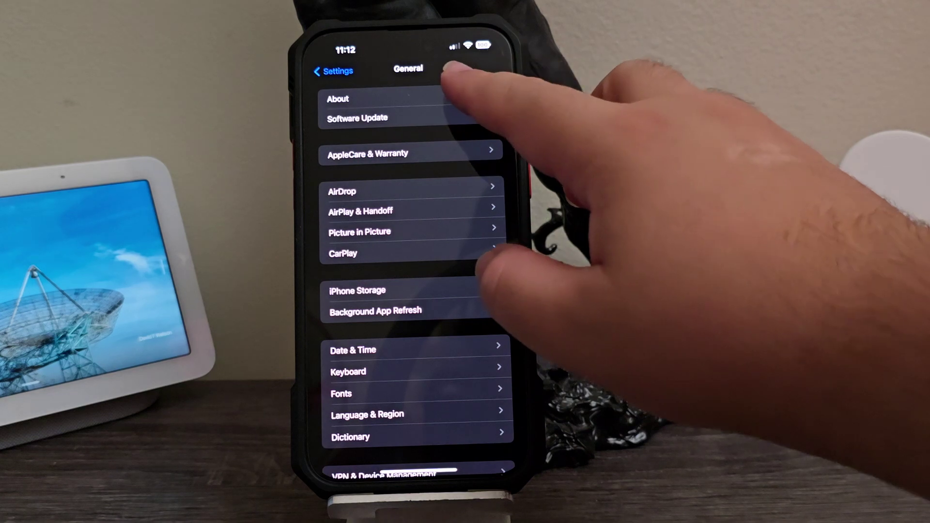
click(436, 99)
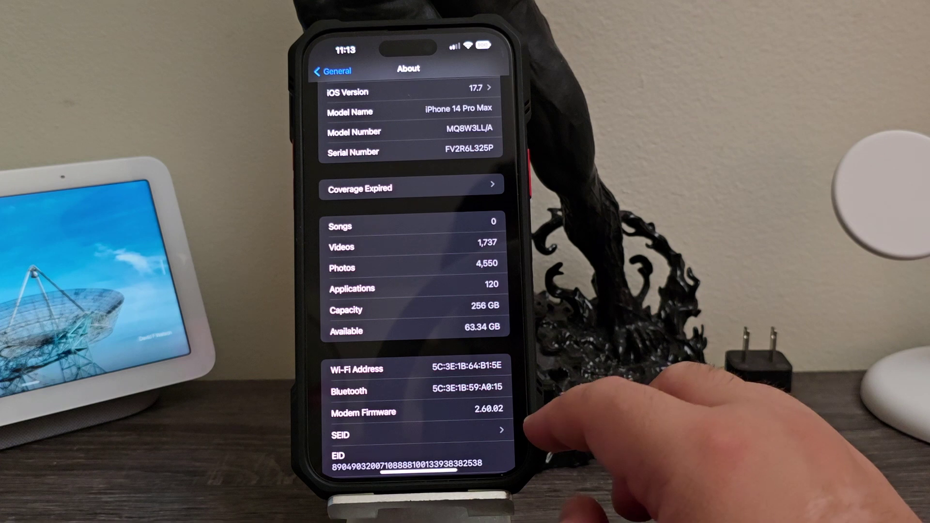
scroll(414, 290, up, 1)
drag(321, 364, 473, 371)
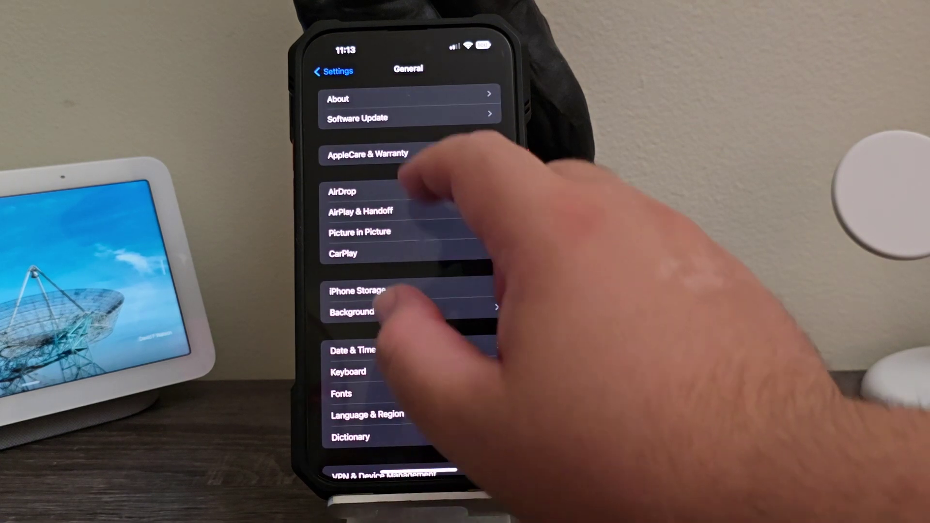
Show the Software Update page with the 6.85 GB Upgrade to iOS 18 details
click(358, 118)
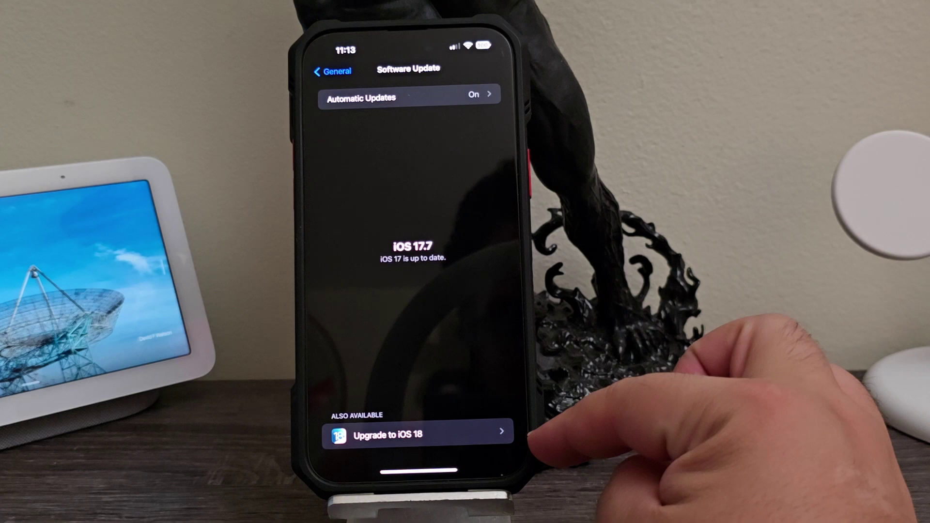
click(418, 435)
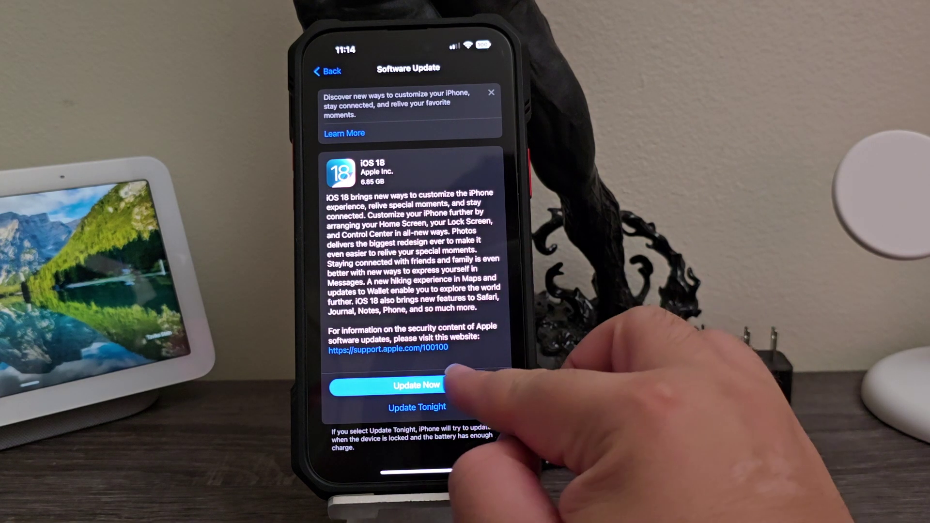
Choose Update Now for iOS 18 and agree to the Terms and Conditions, confirming agreement
click(425, 385)
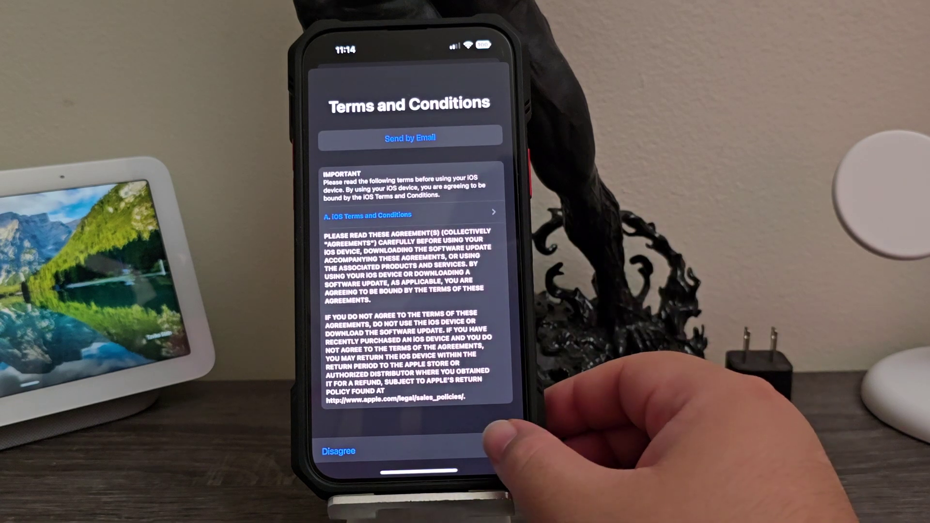
click(503, 446)
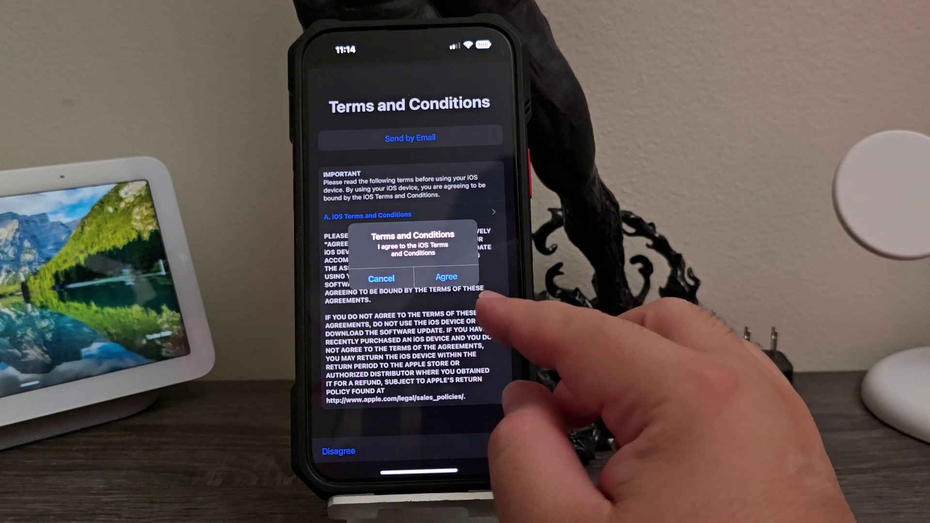
click(445, 276)
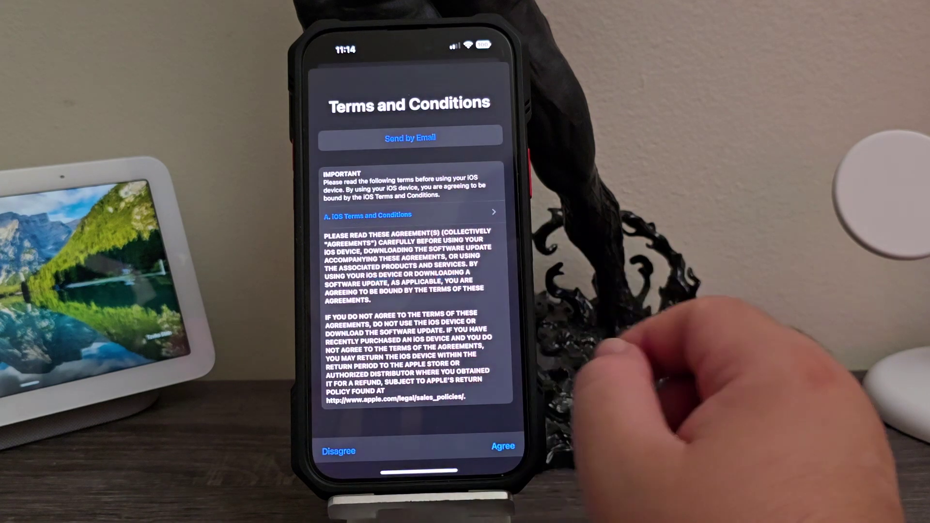